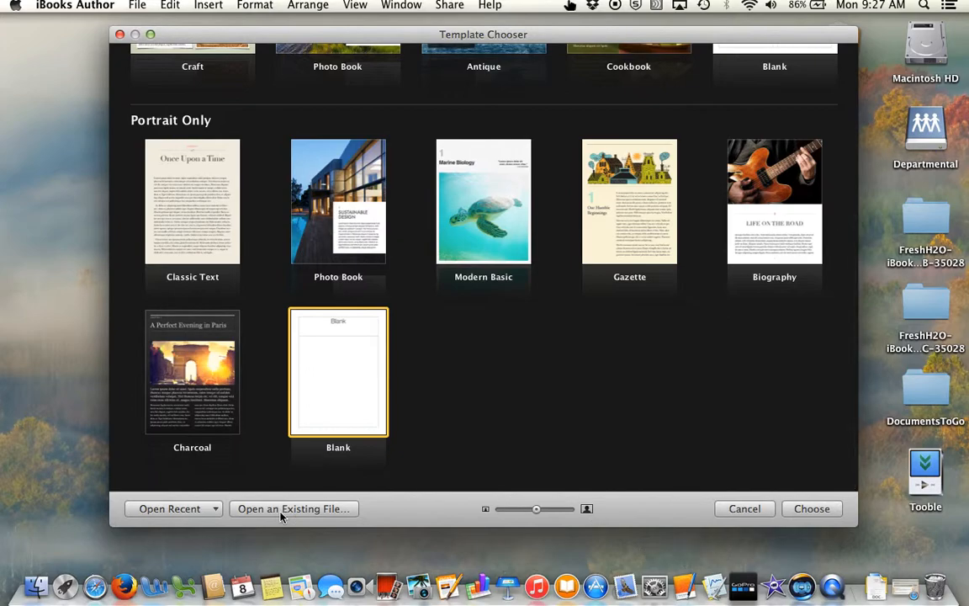
- Open the existing book file RenewableEnergy.iba from the Physics2014-15 folder
click(295, 509)
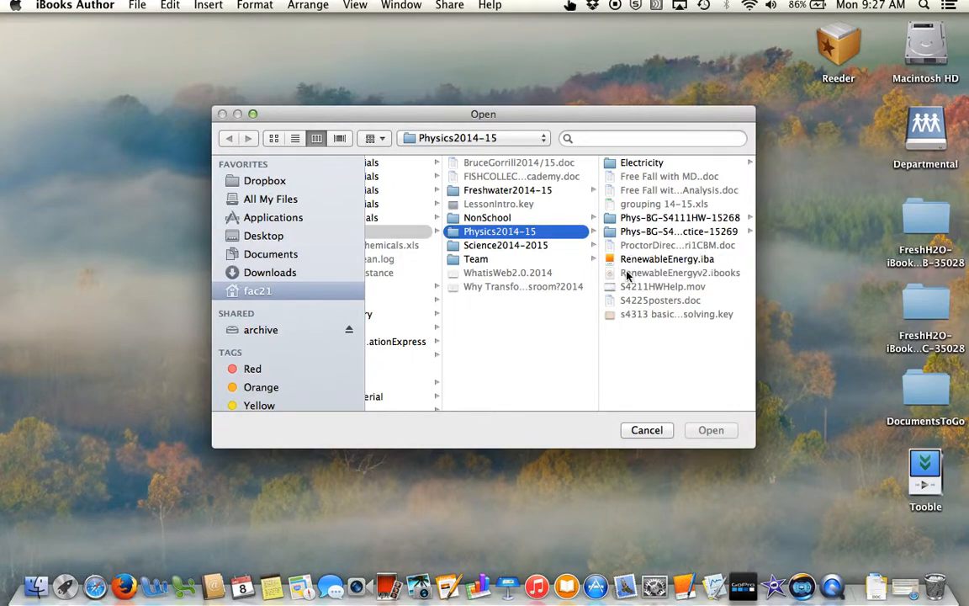
click(673, 164)
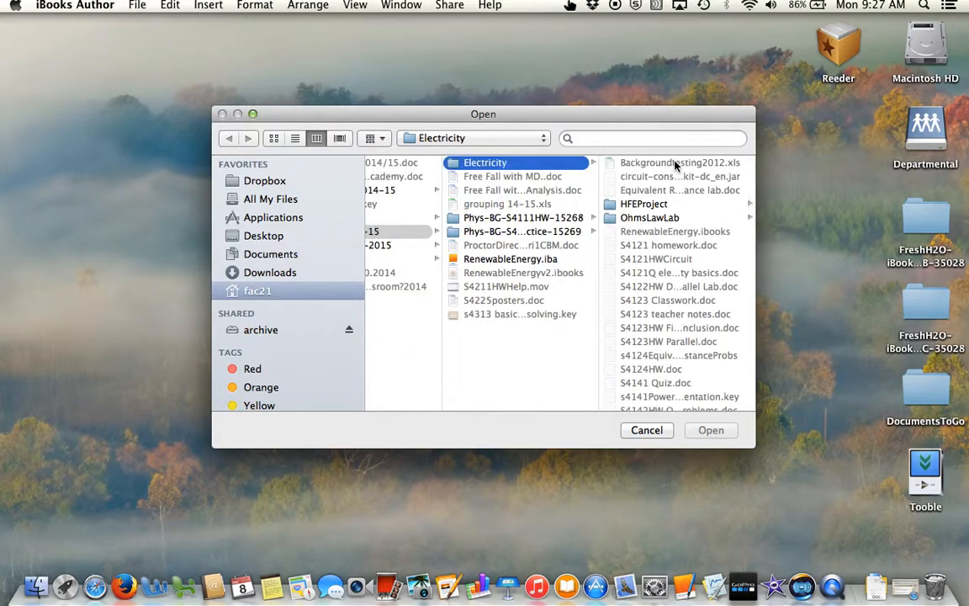
scroll(656, 316, down, 3)
scroll(658, 318, up, 2)
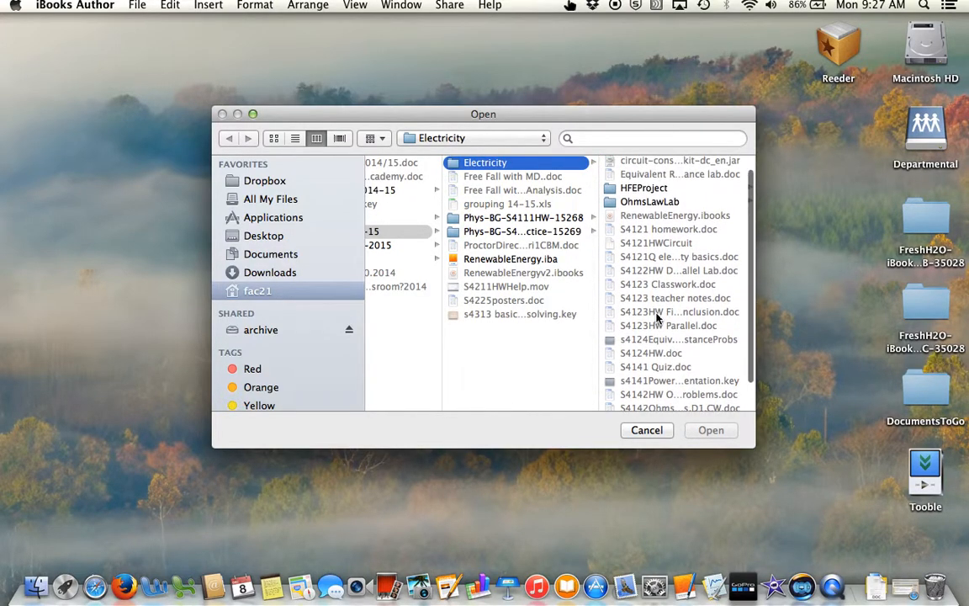
click(660, 188)
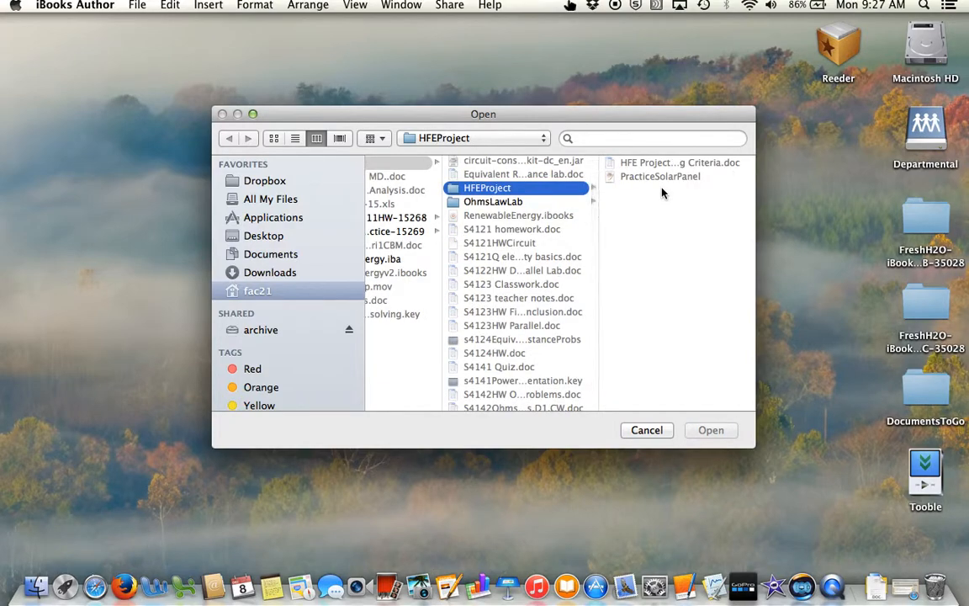
scroll(492, 252, left, 5)
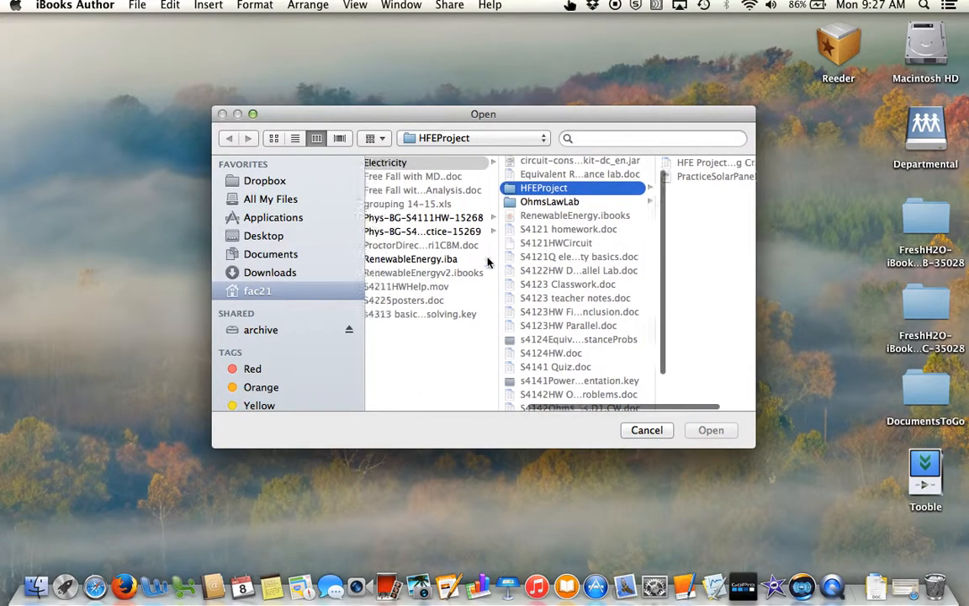
click(515, 162)
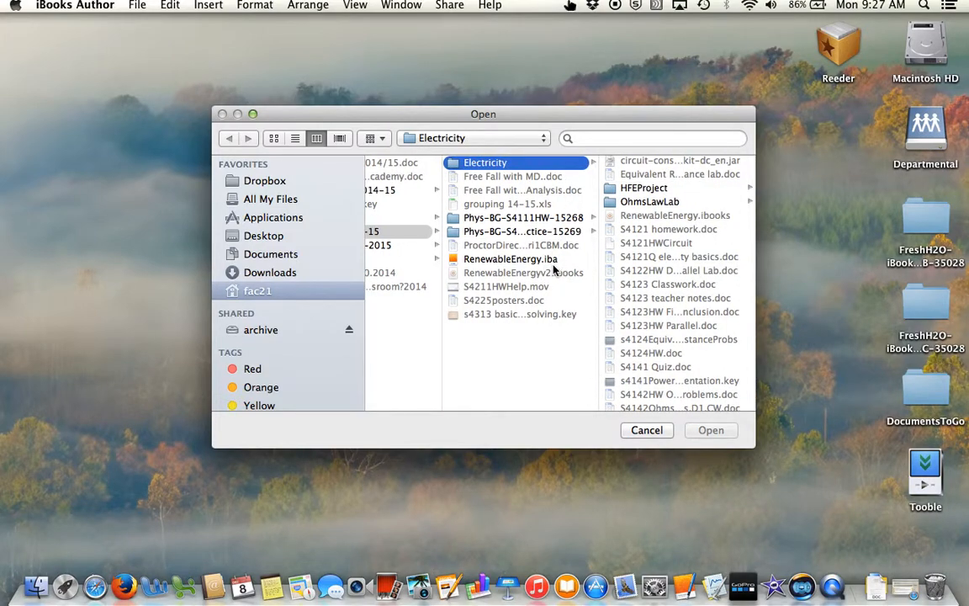
click(508, 263)
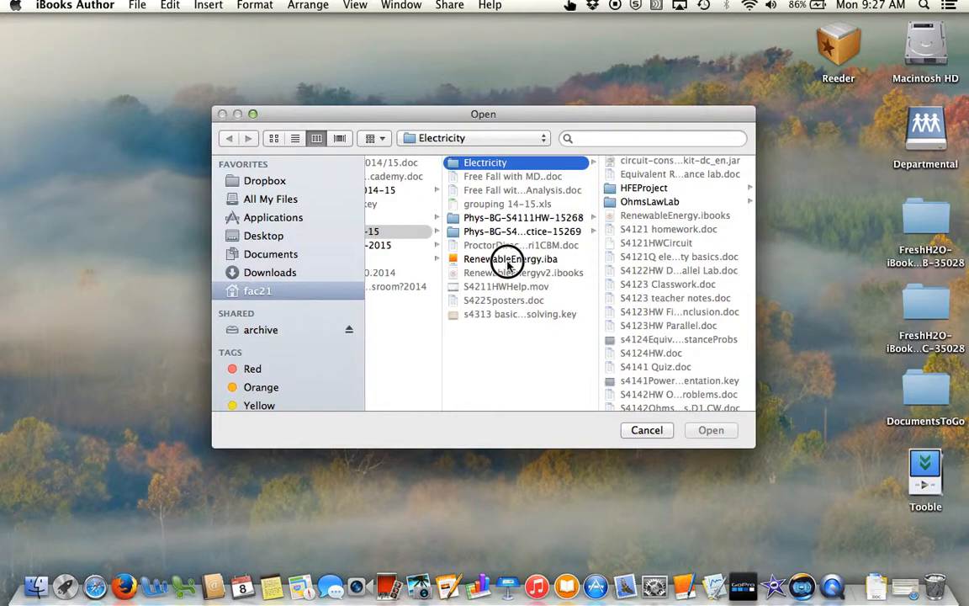
double_click(508, 261)
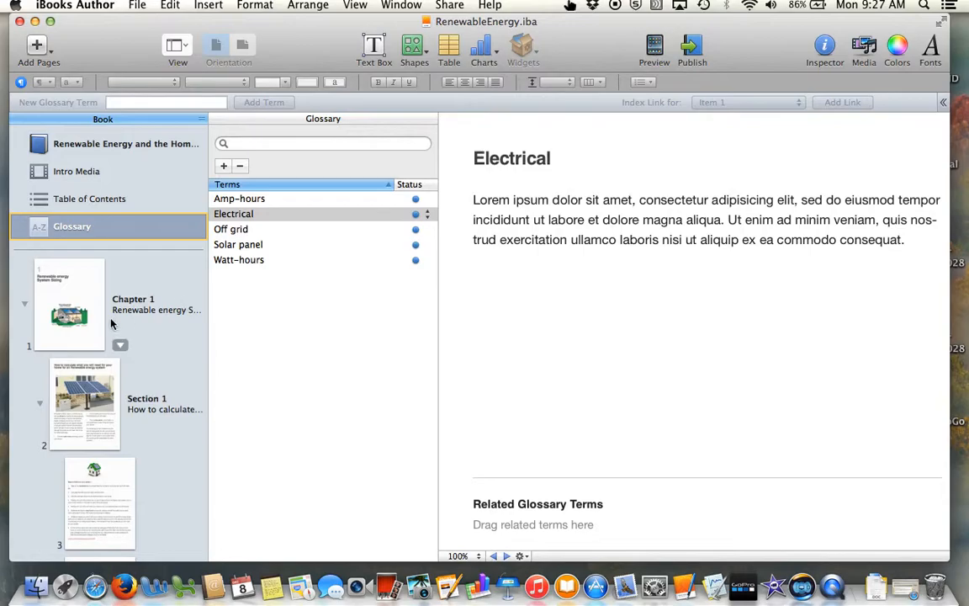
- Add the word "battery" from item 7 of the steps list on page 3 as a new glossary term
click(75, 429)
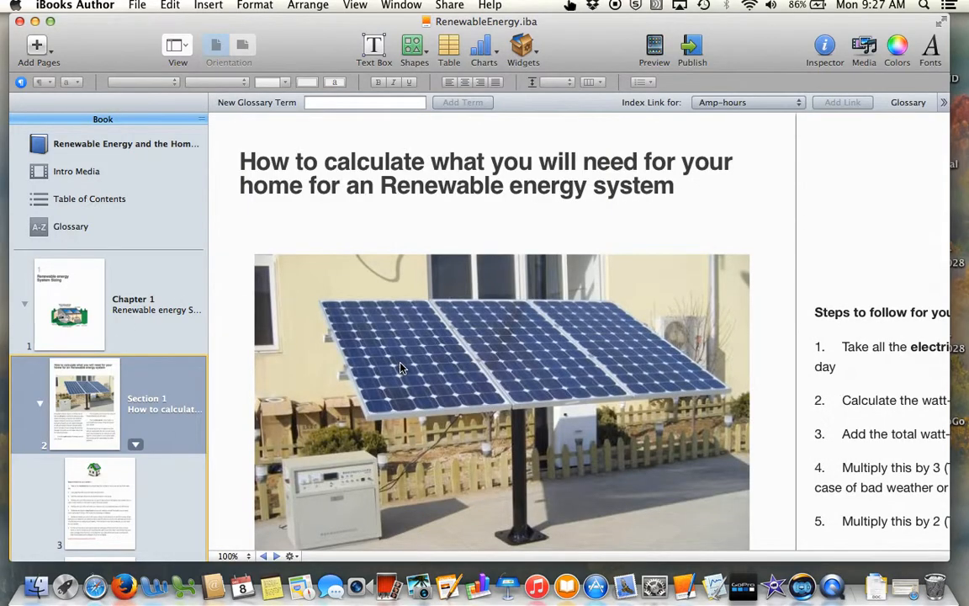
scroll(400, 368, down, 5)
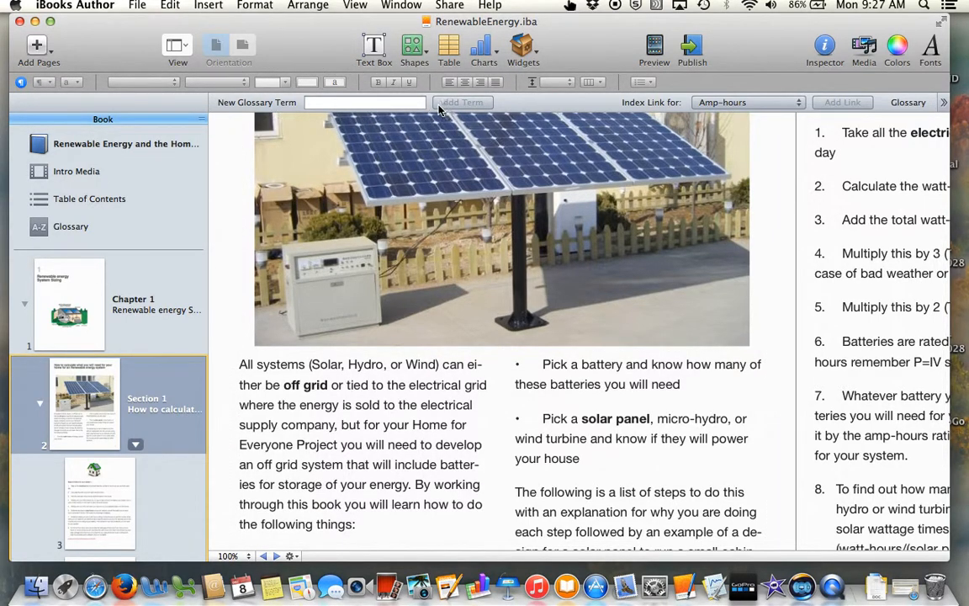
click(356, 6)
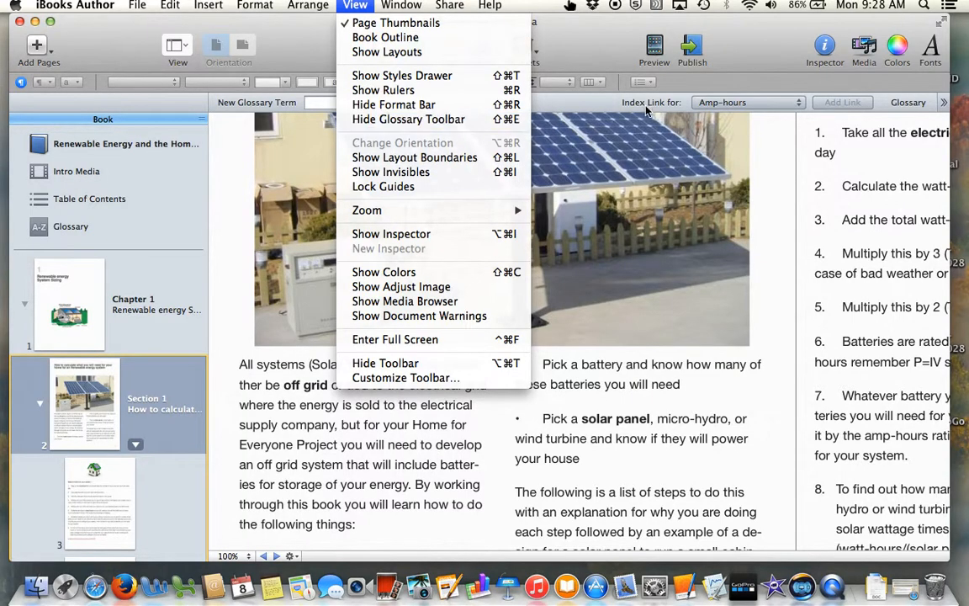
click(637, 140)
scroll(521, 265, down, 3)
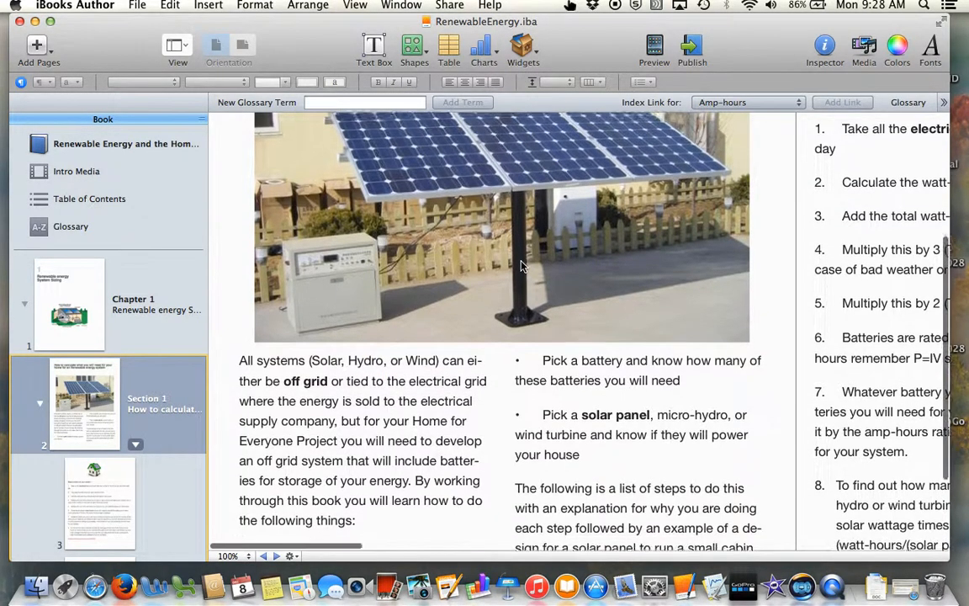
scroll(520, 265, down, 3)
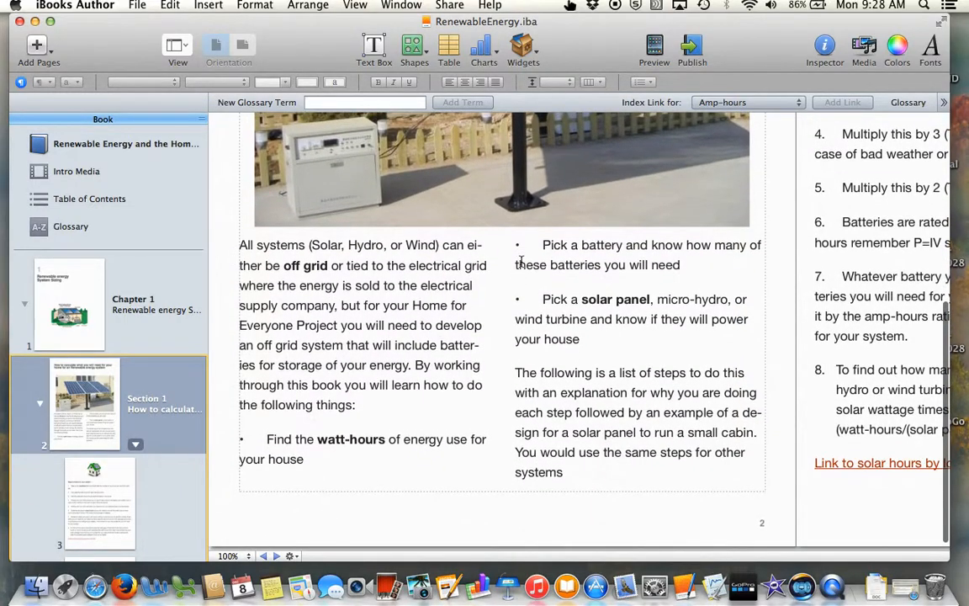
scroll(720, 288, right, 5)
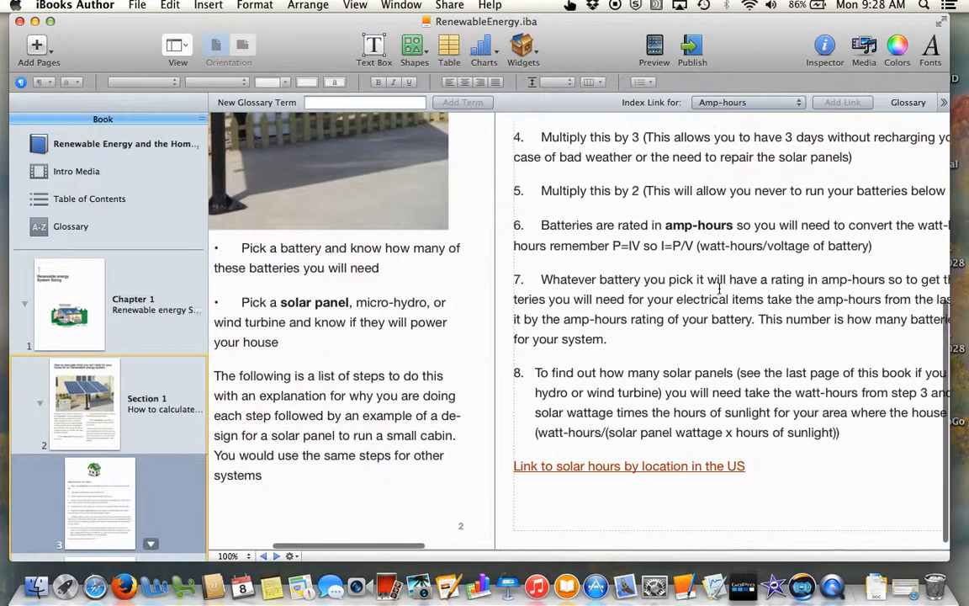
drag(640, 277, 600, 276)
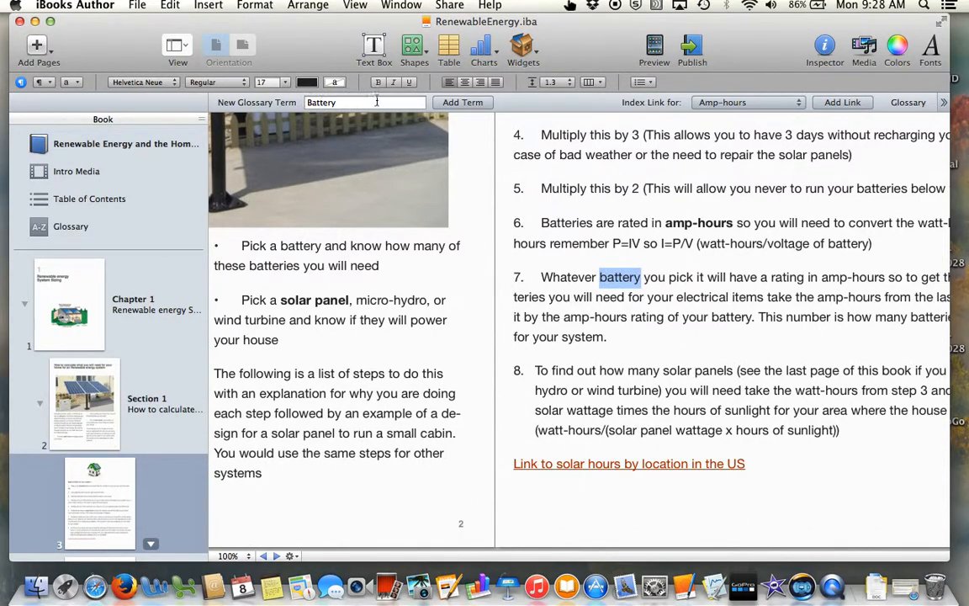
click(446, 103)
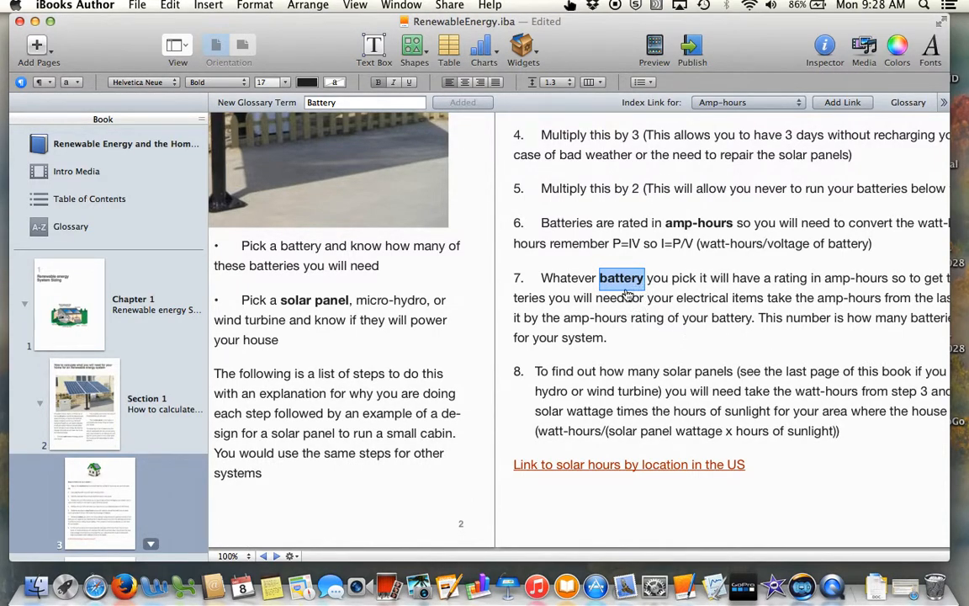
- Go to the book's glossary, look up "battery" in Dictionary through Spotlight, and copy its first definition up to "source of power"
click(69, 226)
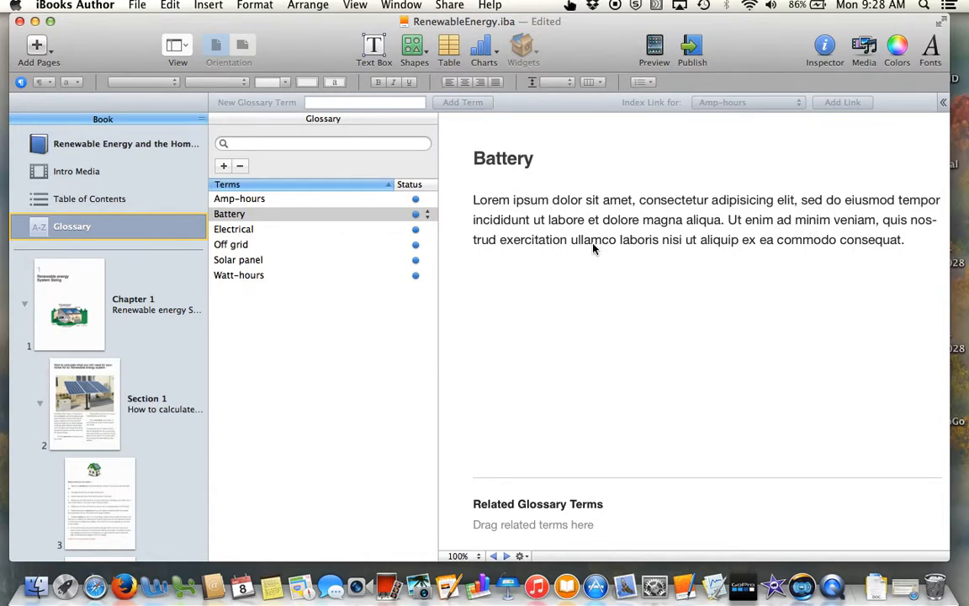
click(924, 6)
text(battery)
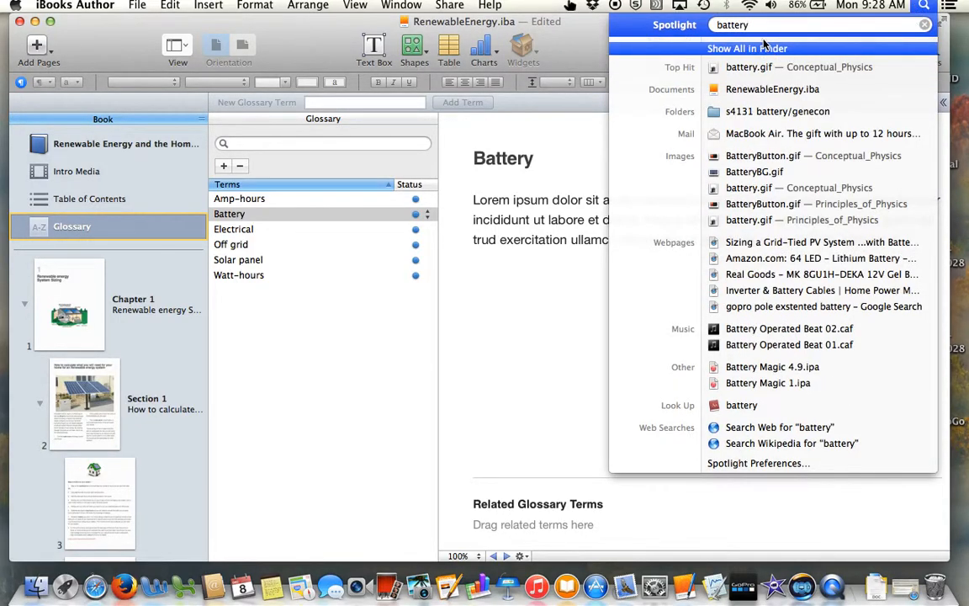
click(732, 405)
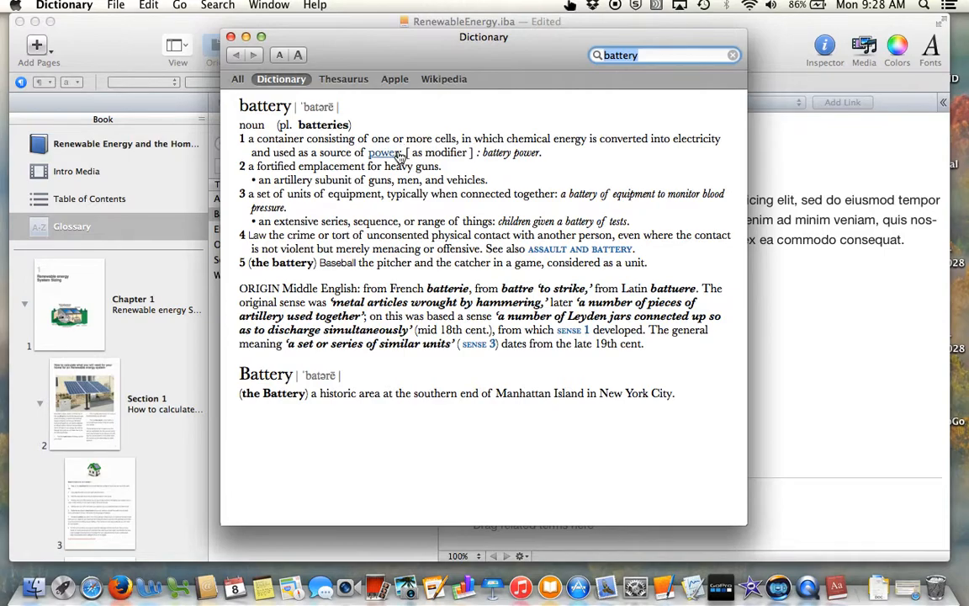
drag(249, 144, 401, 153)
key(super+c)
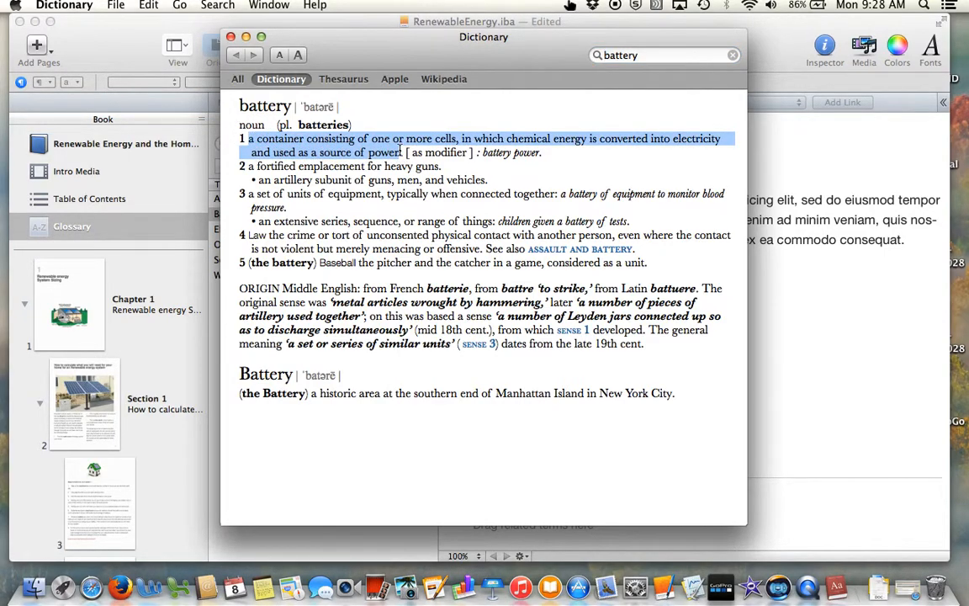
click(231, 36)
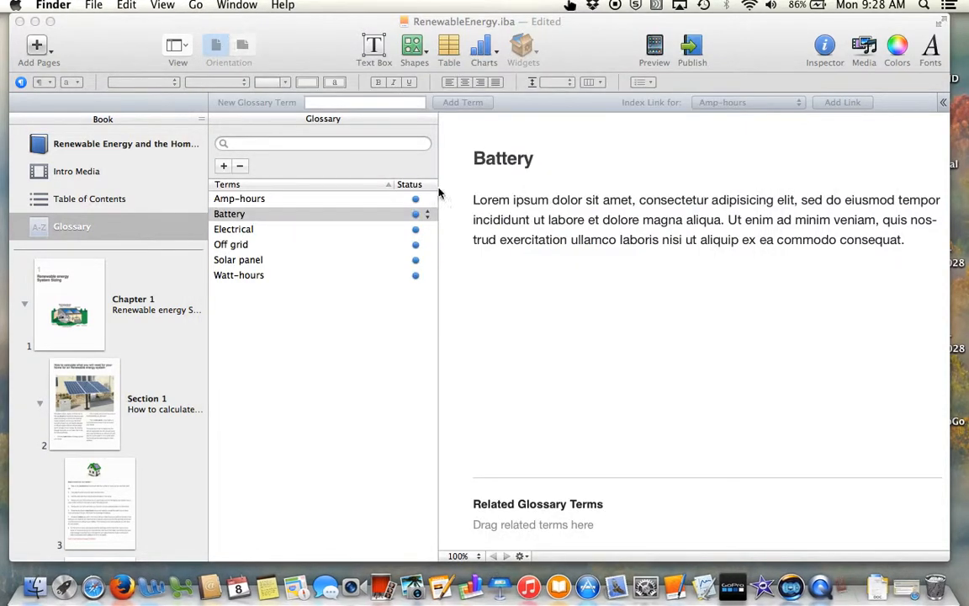
- Replace the placeholder text of the Battery glossary entry with the copied definition
click(906, 246)
triple_click(522, 202)
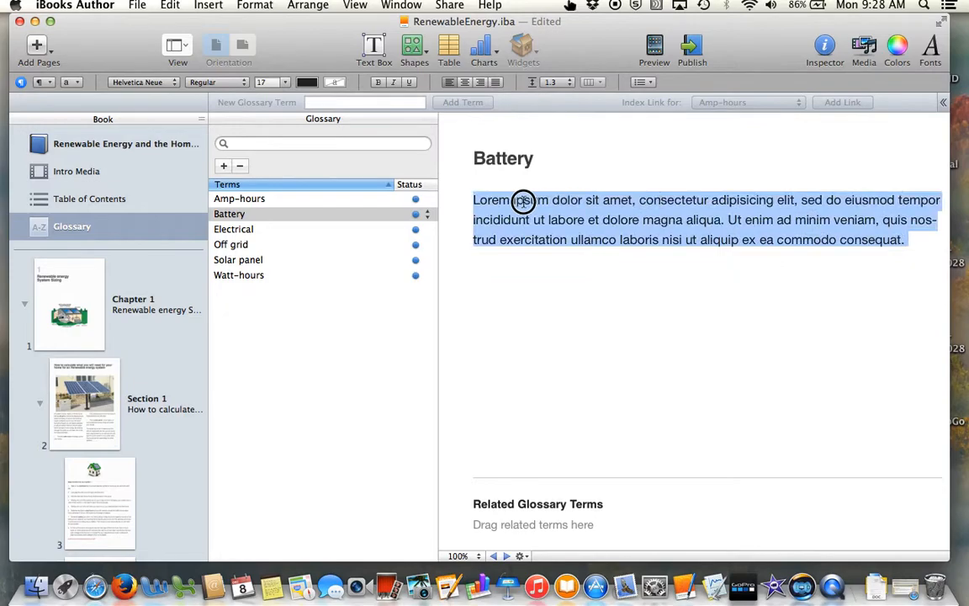
key(super+v)
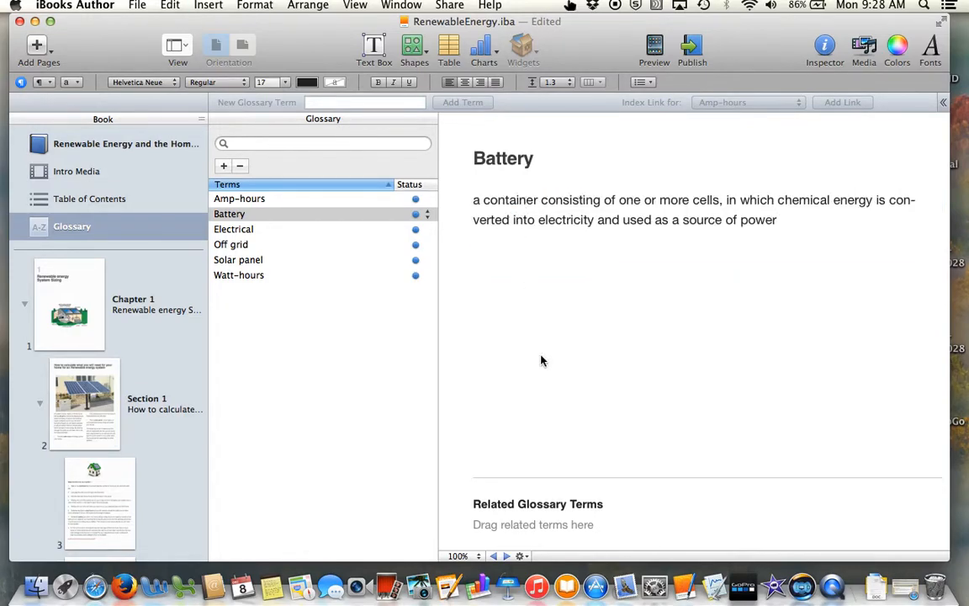
- Review the glossary entries for Electrical, Off grid, Solar panel and Watt-hours
click(257, 230)
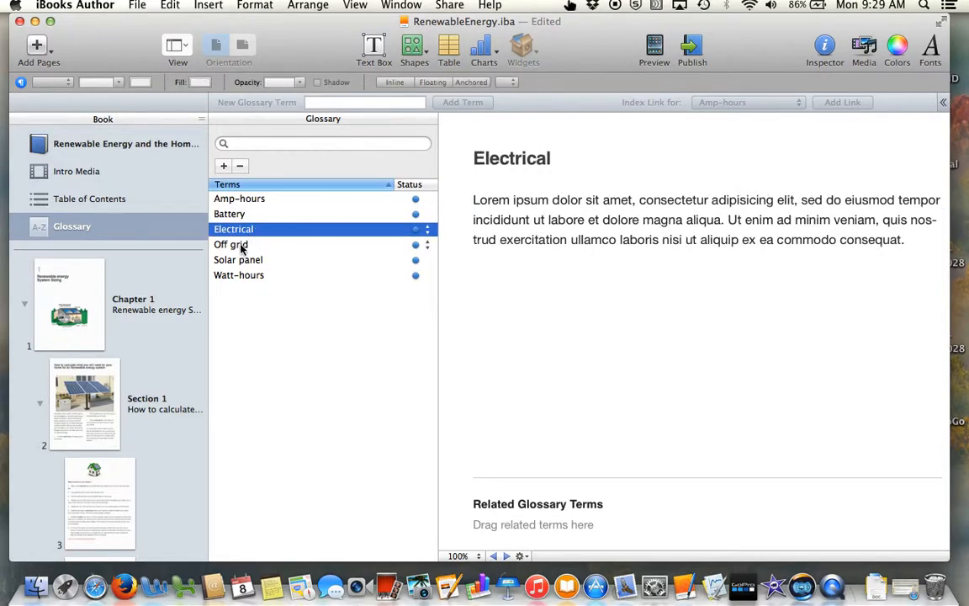
click(241, 245)
click(238, 263)
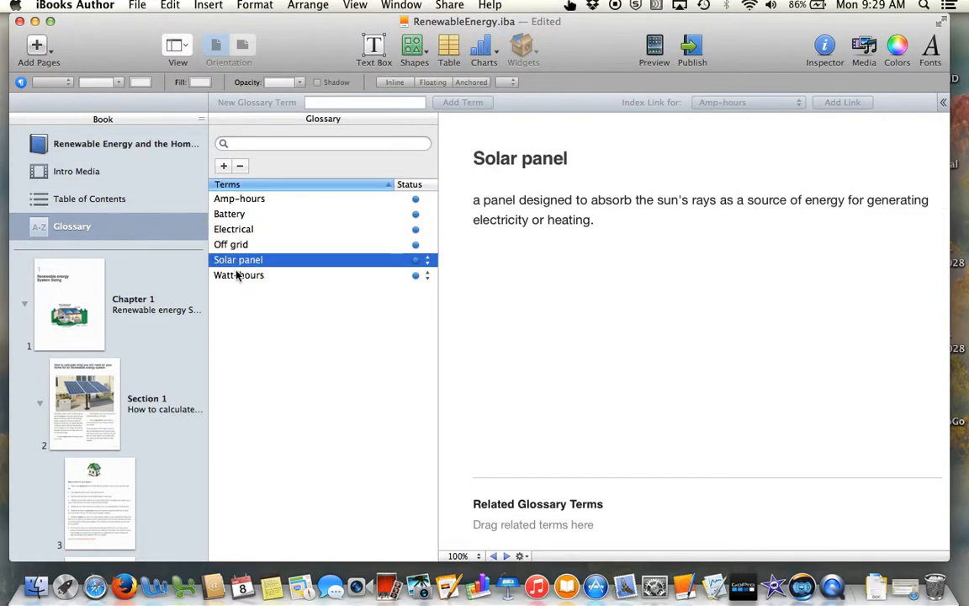
click(238, 275)
click(238, 226)
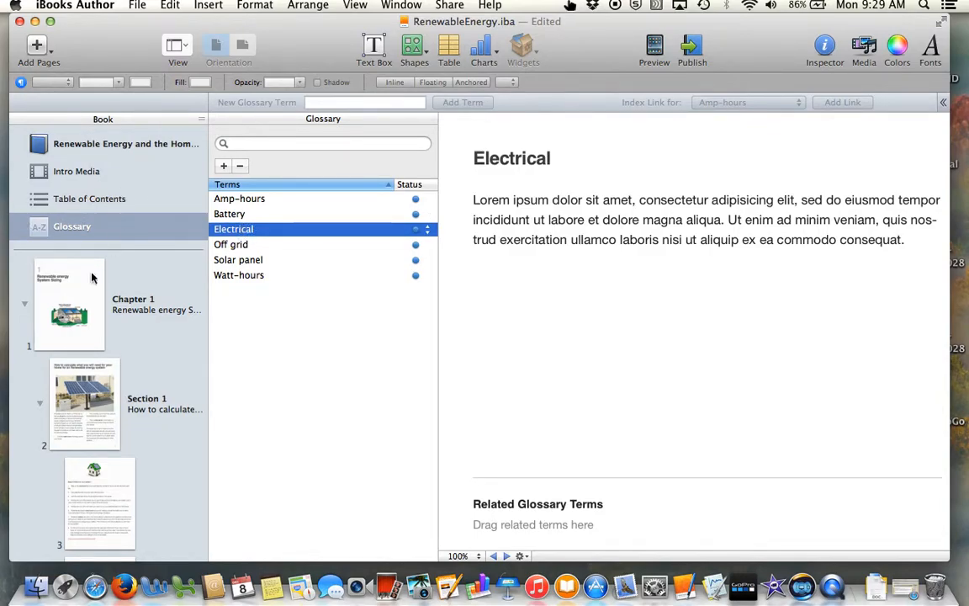
- Return to Section 1 and examine the bold glossary terms in the text of pages 2 and 3
click(81, 391)
scroll(767, 307, down, 5)
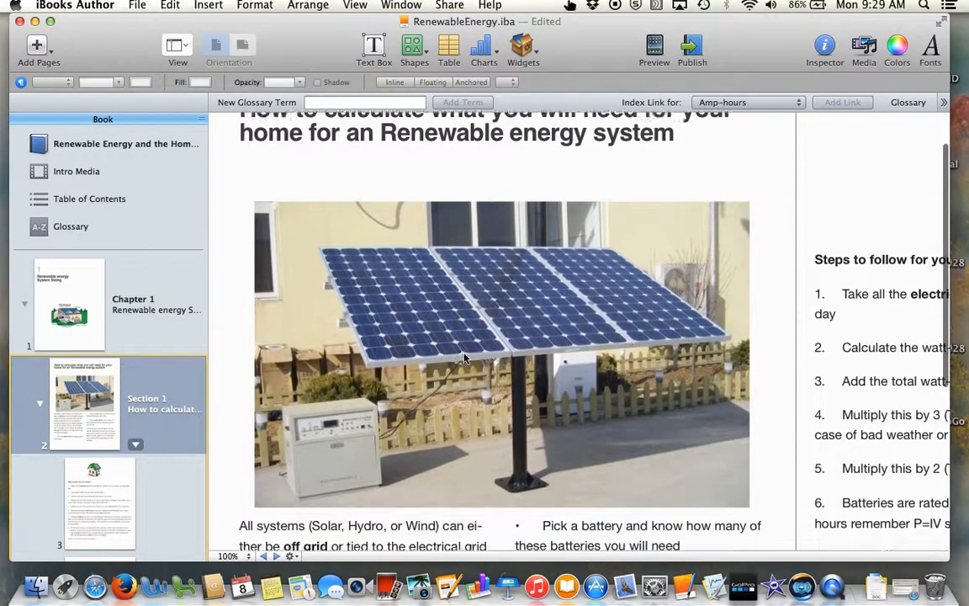
scroll(811, 298, right, 3)
scroll(811, 297, down, 8)
scroll(811, 297, right, 3)
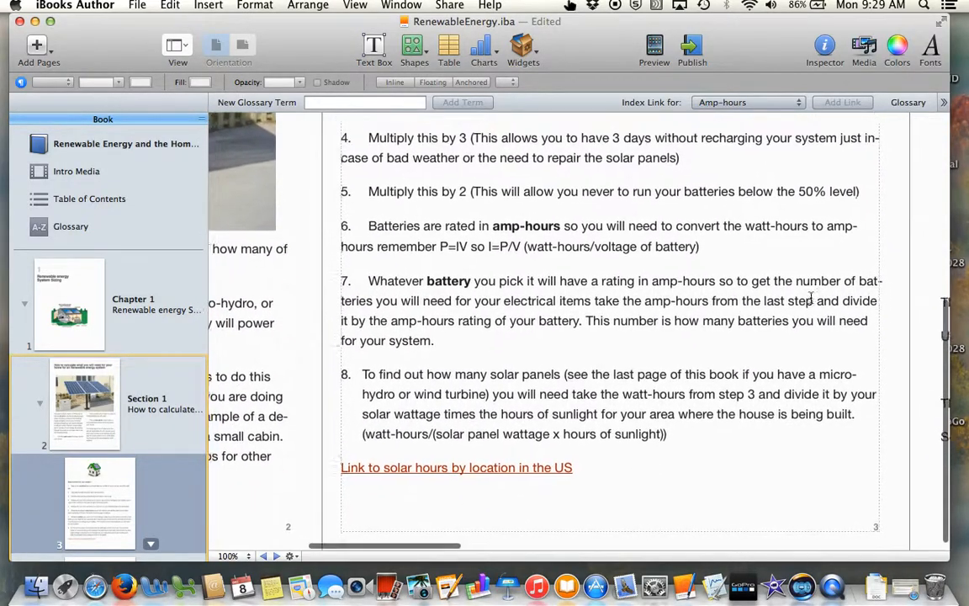
scroll(811, 299, up, 3)
scroll(811, 298, right, 10)
scroll(811, 297, left, 10)
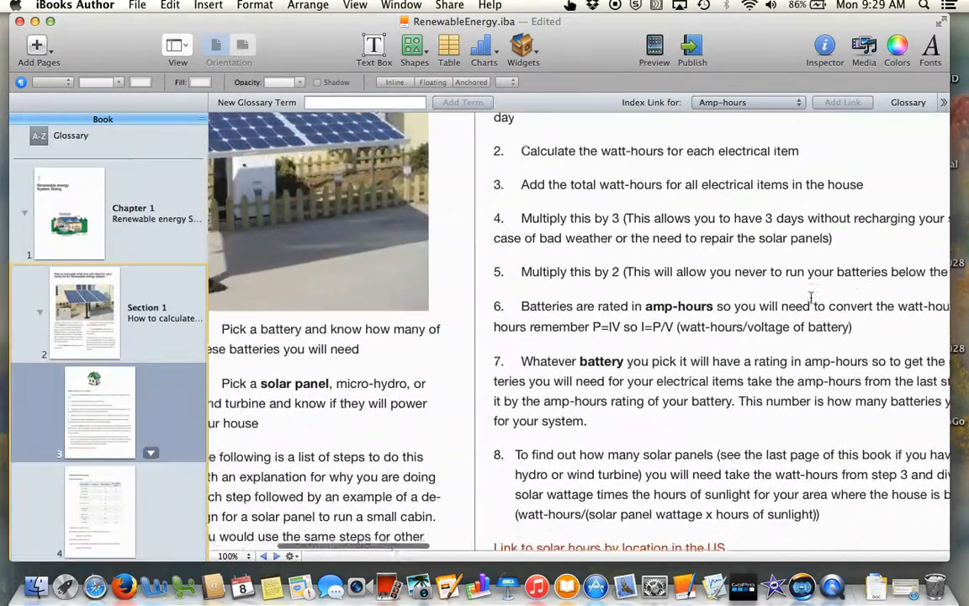
- Preview the book in iBooks and view the iBooks library, returning to iBooks Author
click(655, 49)
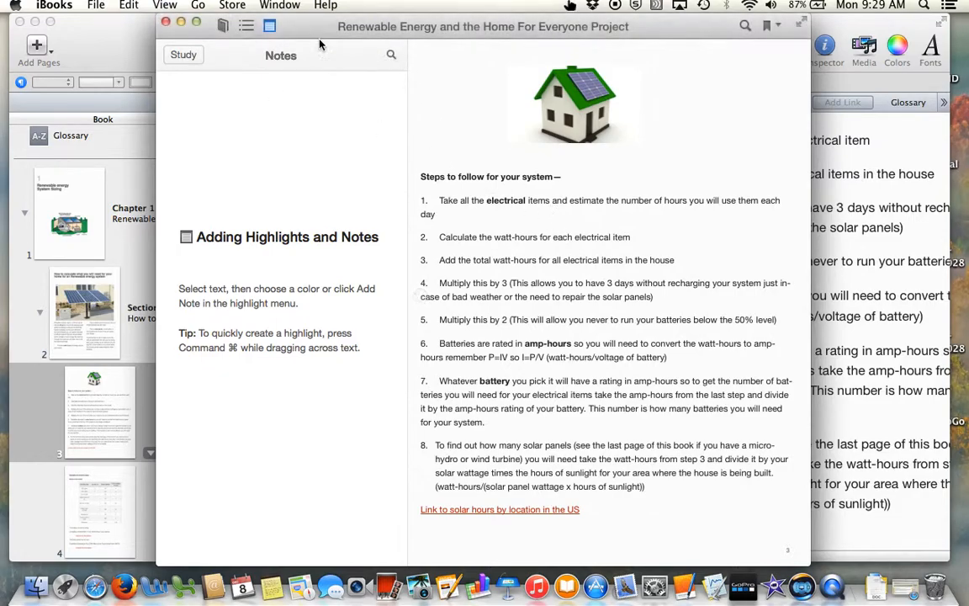
click(224, 25)
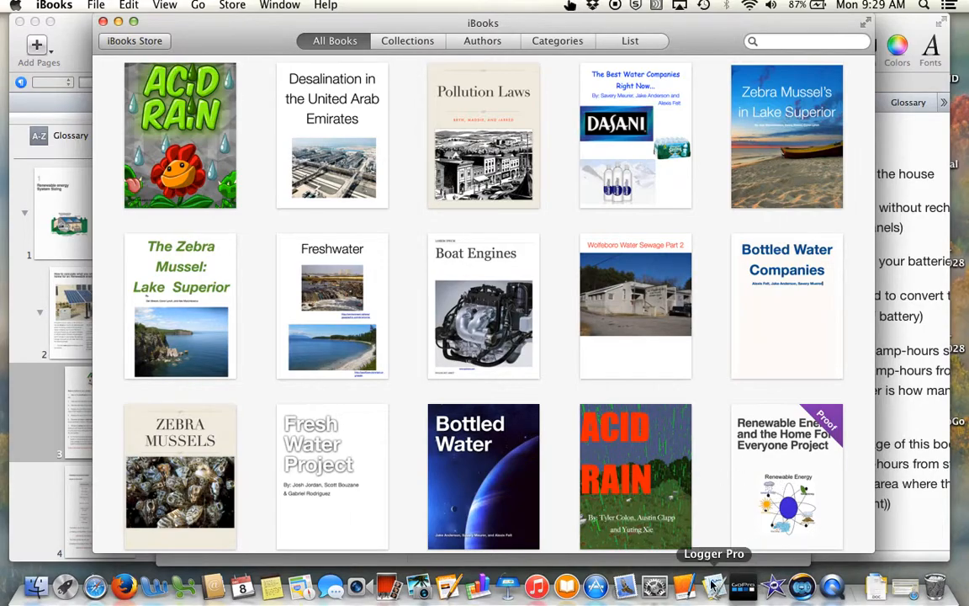
click(743, 586)
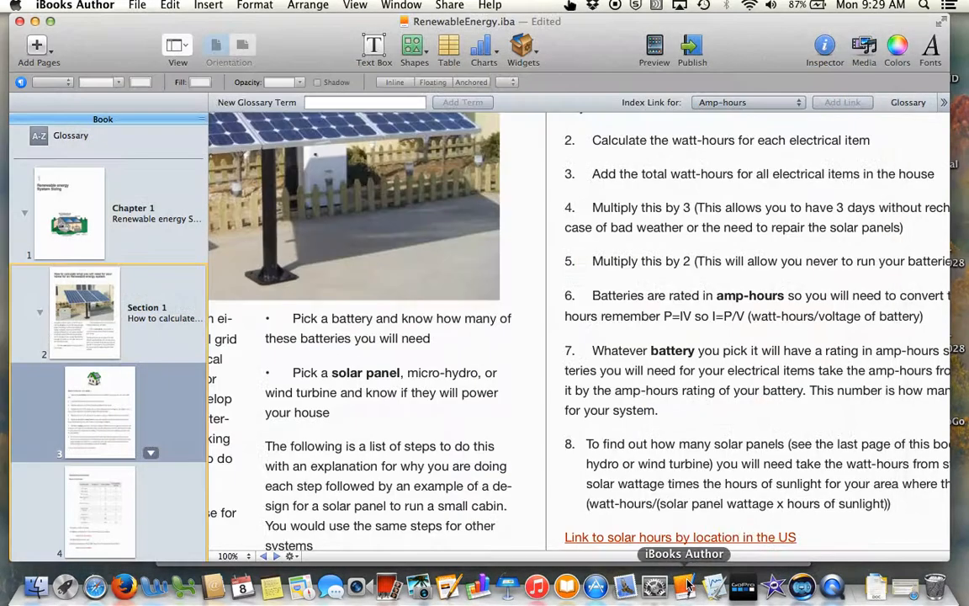
- Preview the book in iBooks again, hiding and reshowing its Notes sidebar
click(655, 49)
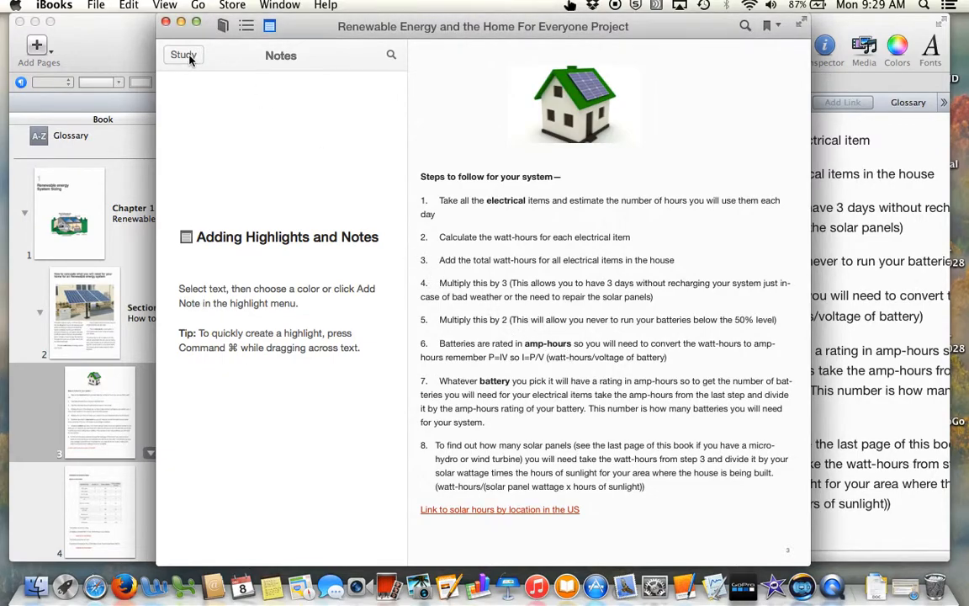
click(270, 27)
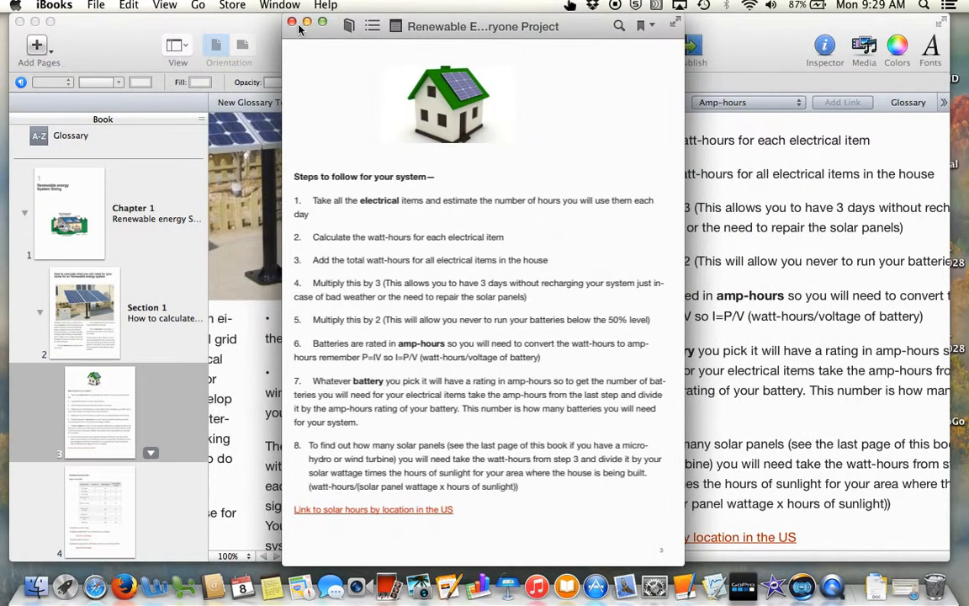
click(397, 27)
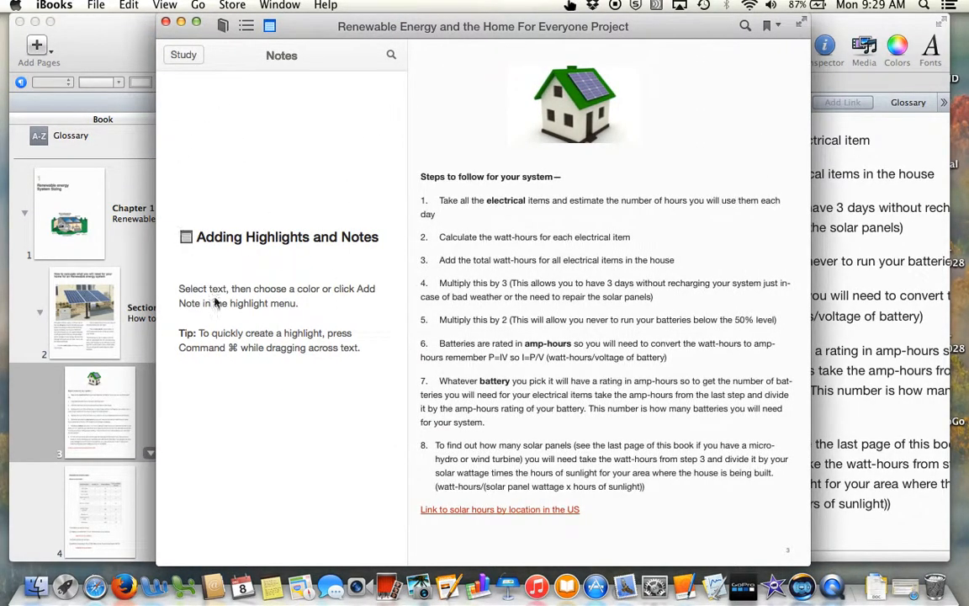
- Open the Chapter 1 study cards and check the terms and definitions for Amp-hours, Battery, Electrical and Off grid
click(182, 56)
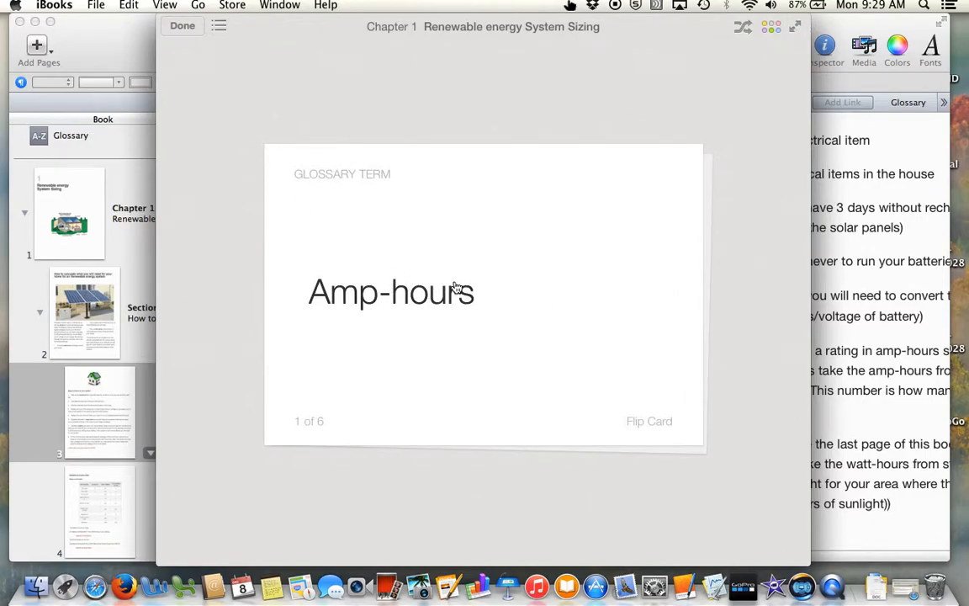
click(441, 290)
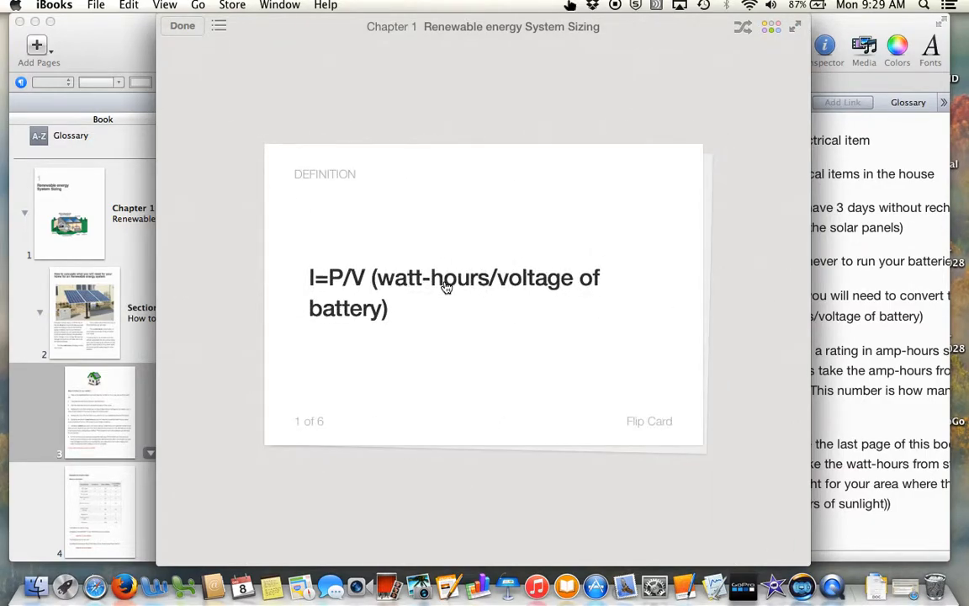
click(786, 281)
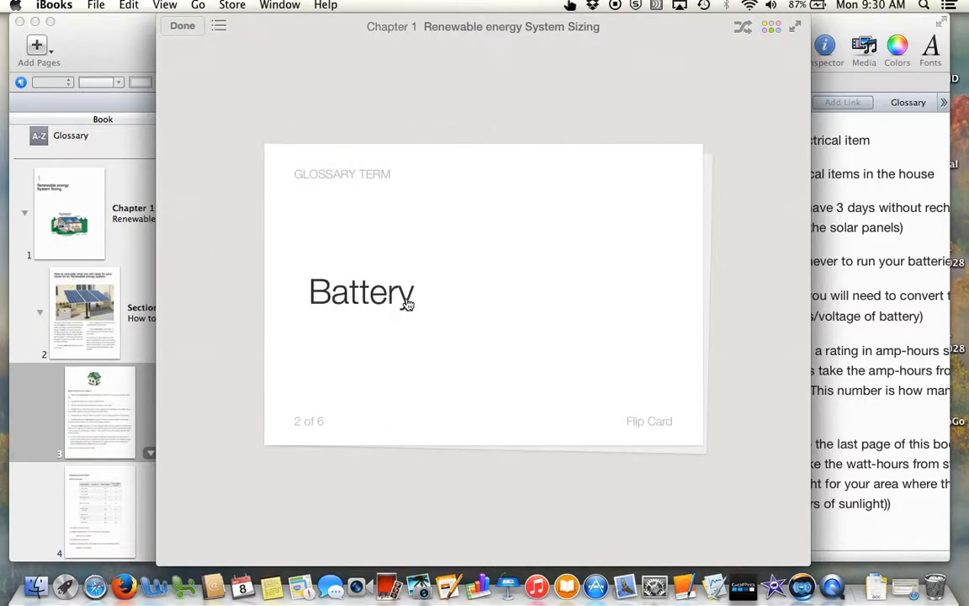
click(407, 302)
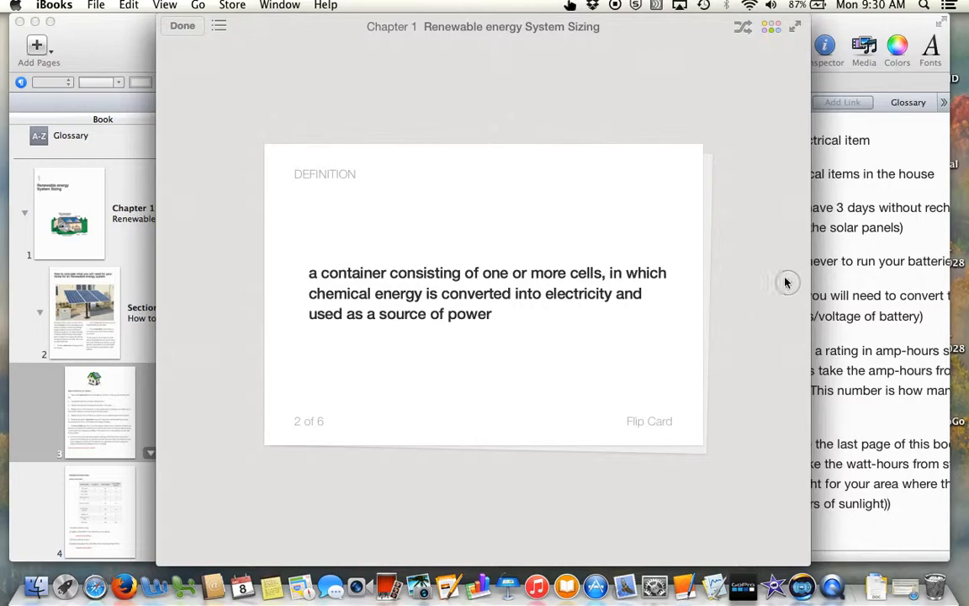
click(785, 281)
click(428, 305)
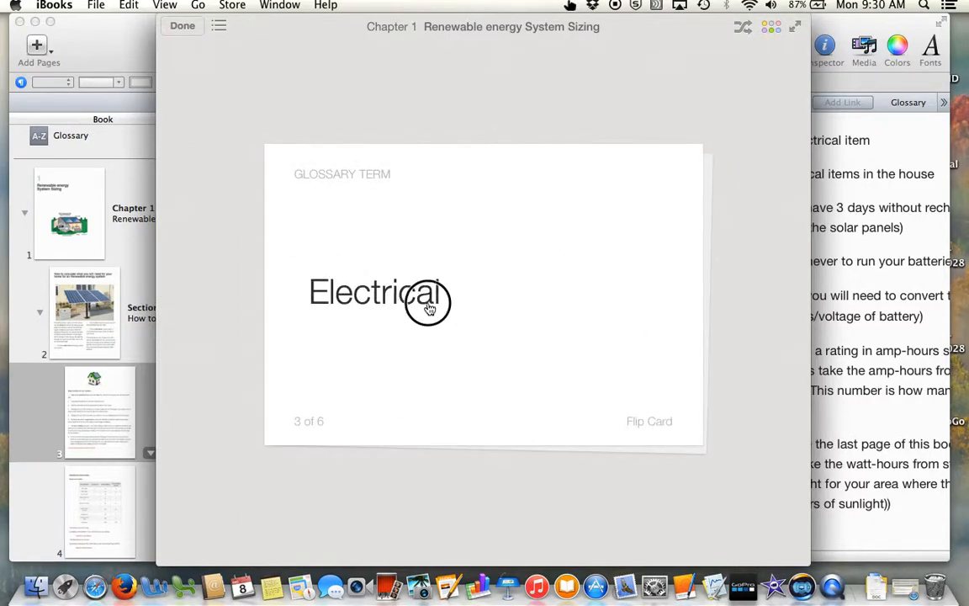
click(788, 283)
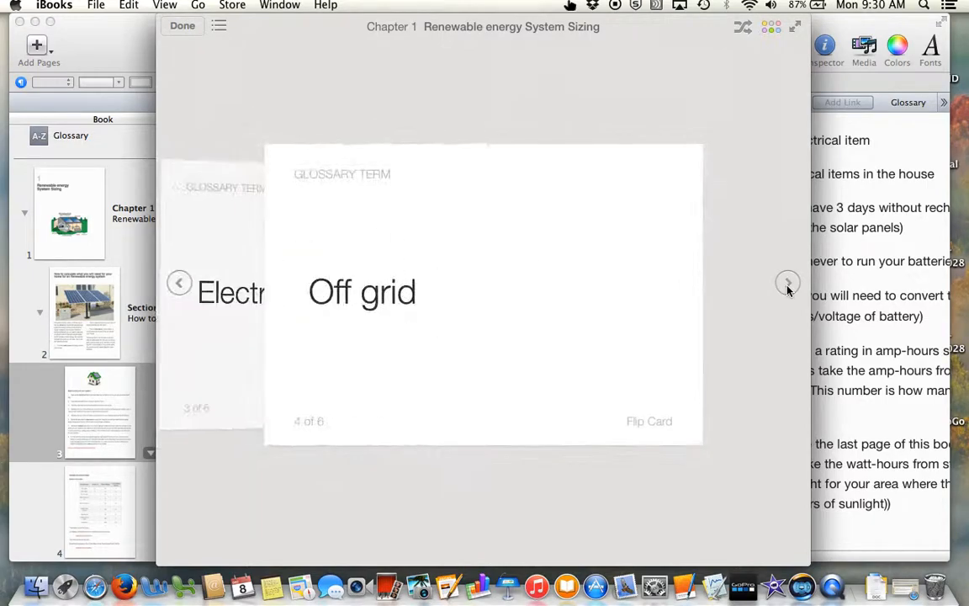
click(402, 292)
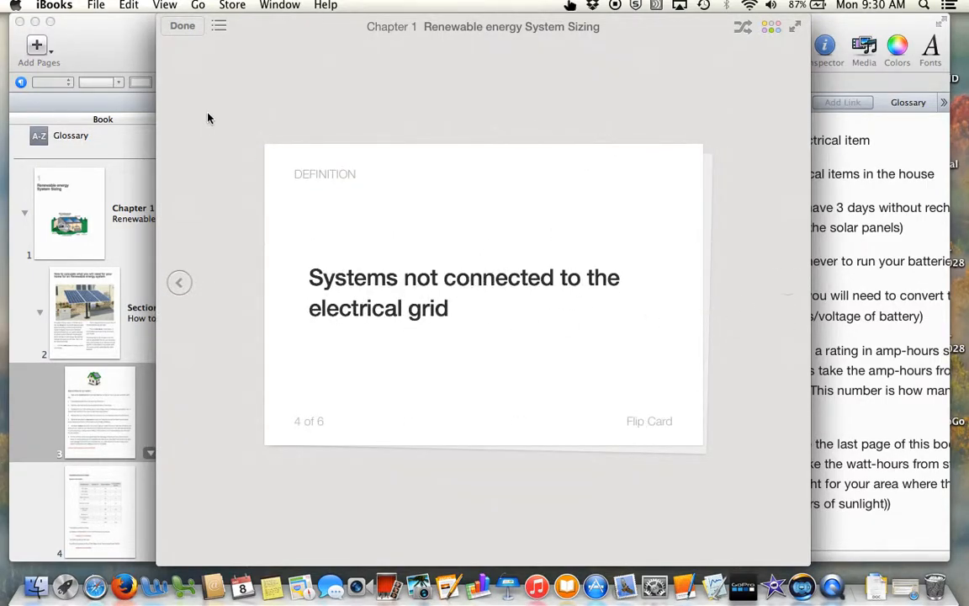
- Close the study cards and the Notes sidebar, returning to page 2 of the book
click(166, 6)
click(495, 118)
click(192, 25)
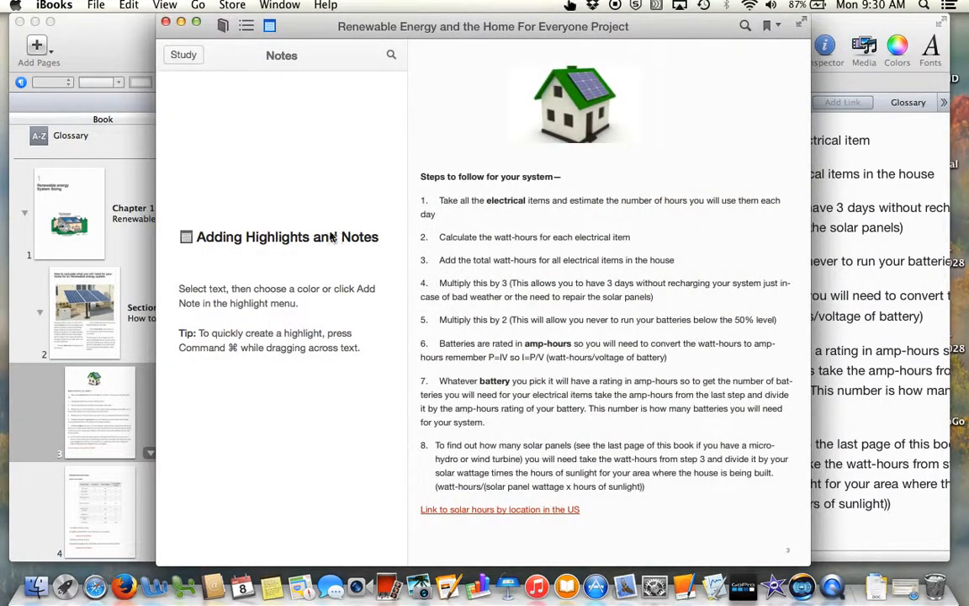
click(270, 26)
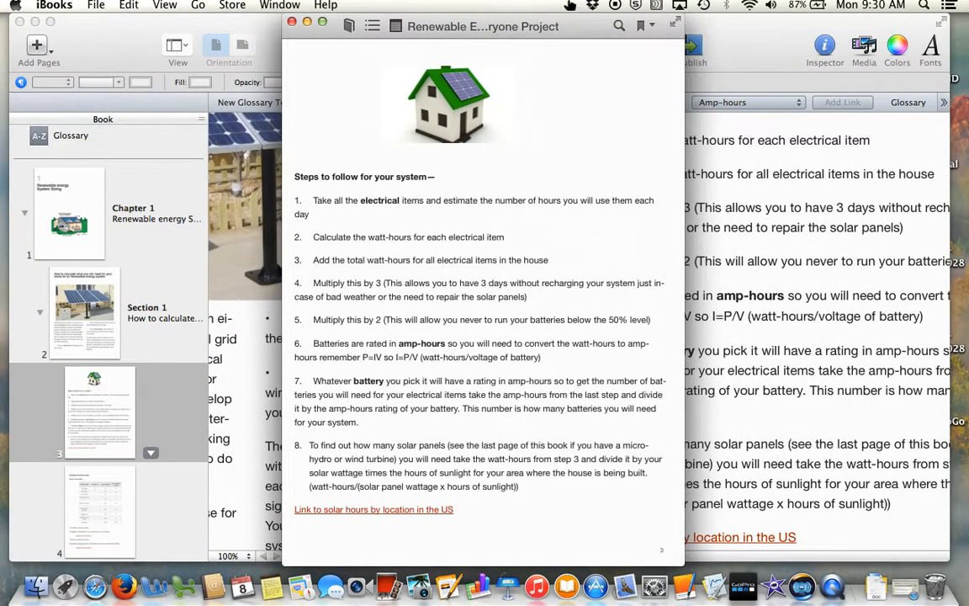
key(Left)
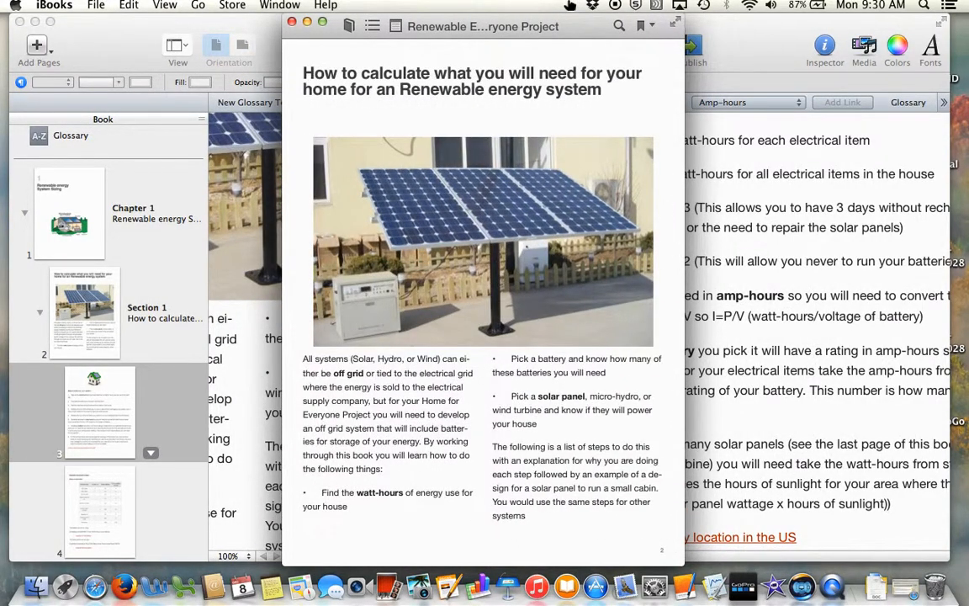